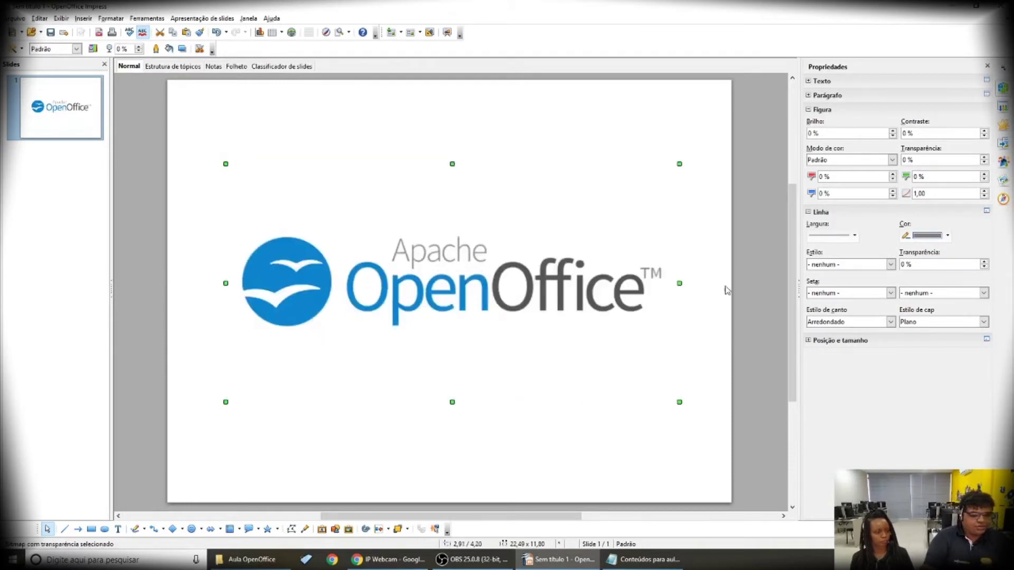
Add a new slide after the logo slide and give it the title-and-content layout.
{"action": "left_click", "coordinate": [739, 355]}
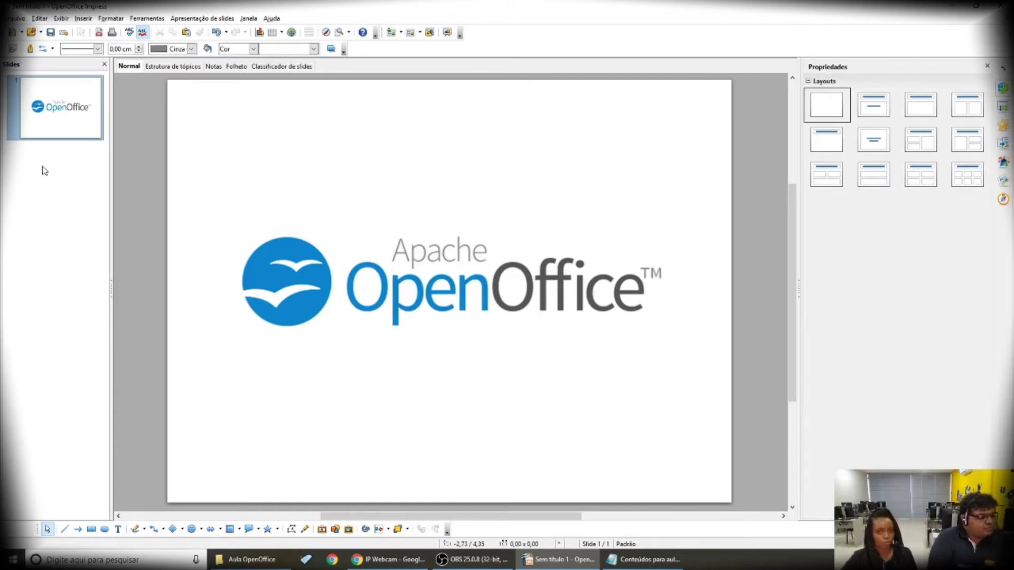
{"action": "mouse_move", "coordinate": [32, 135]}
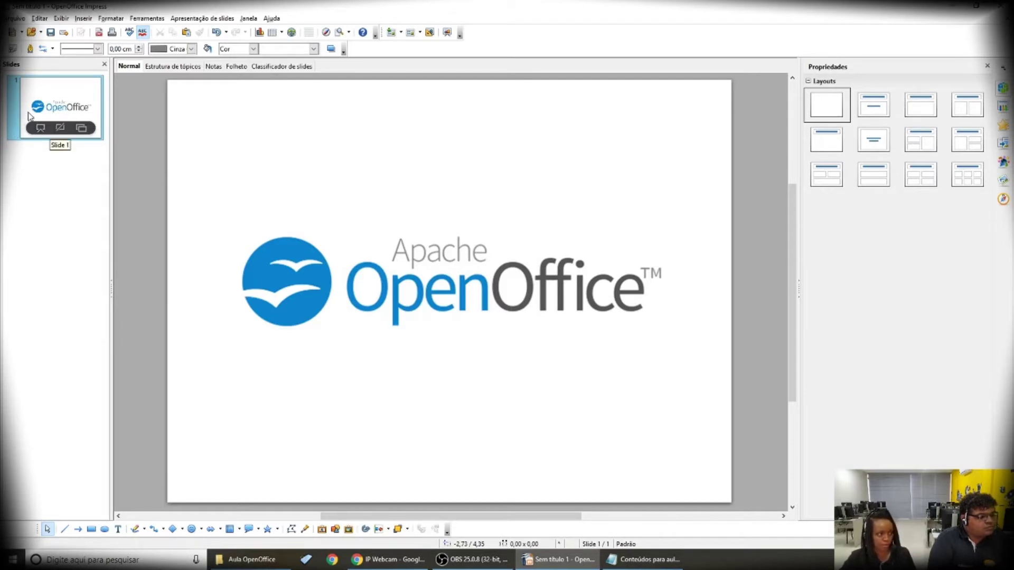
{"action": "right_click", "coordinate": [29, 113]}
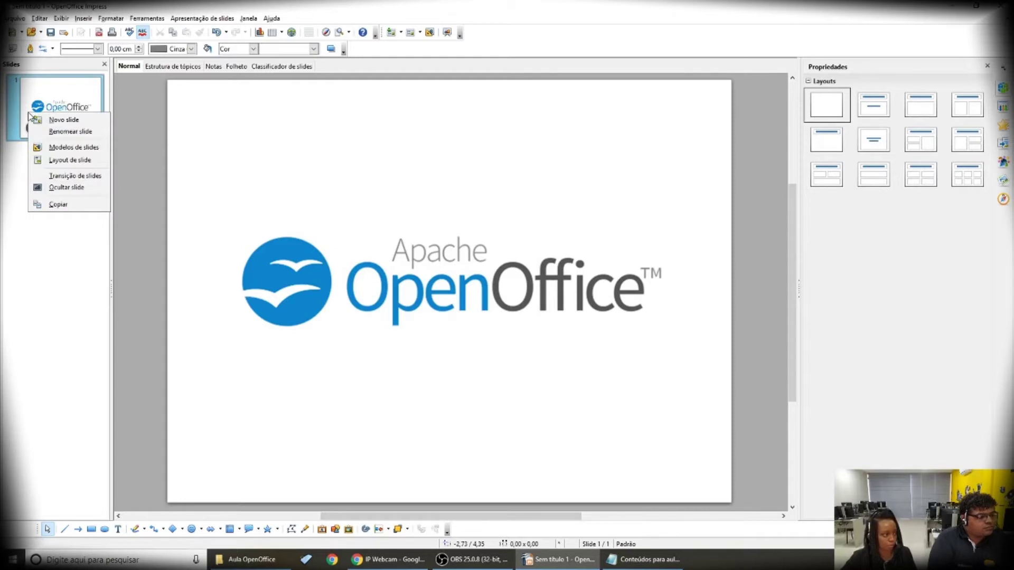
{"action": "left_click", "coordinate": [63, 121]}
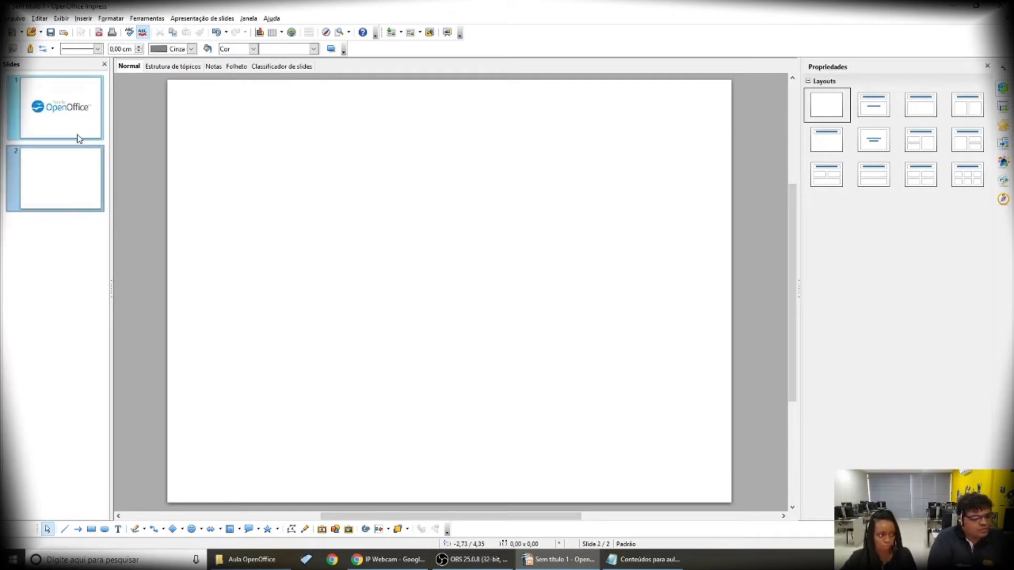
{"action": "mouse_move", "coordinate": [80, 132]}
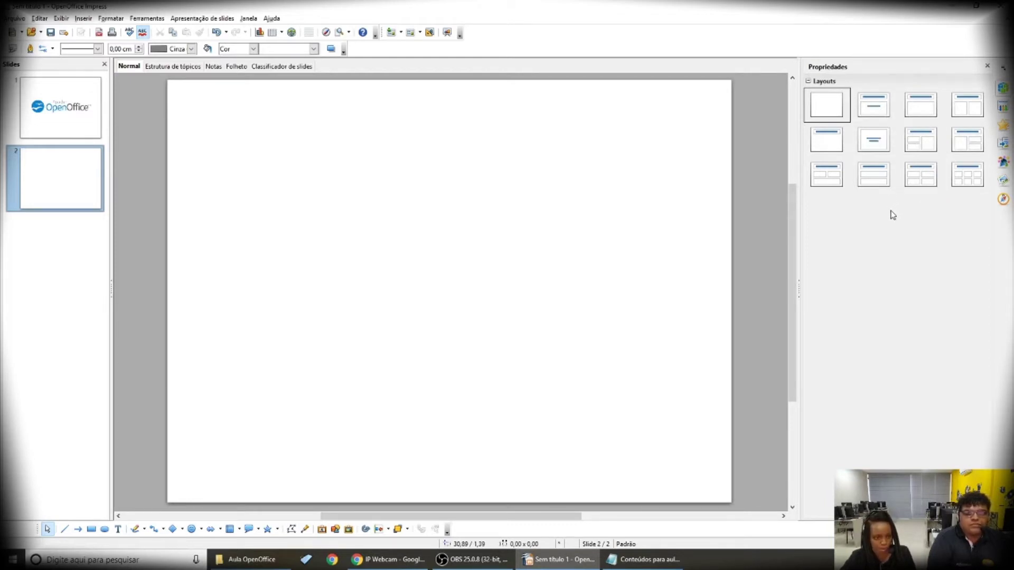
{"action": "left_click", "coordinate": [914, 113]}
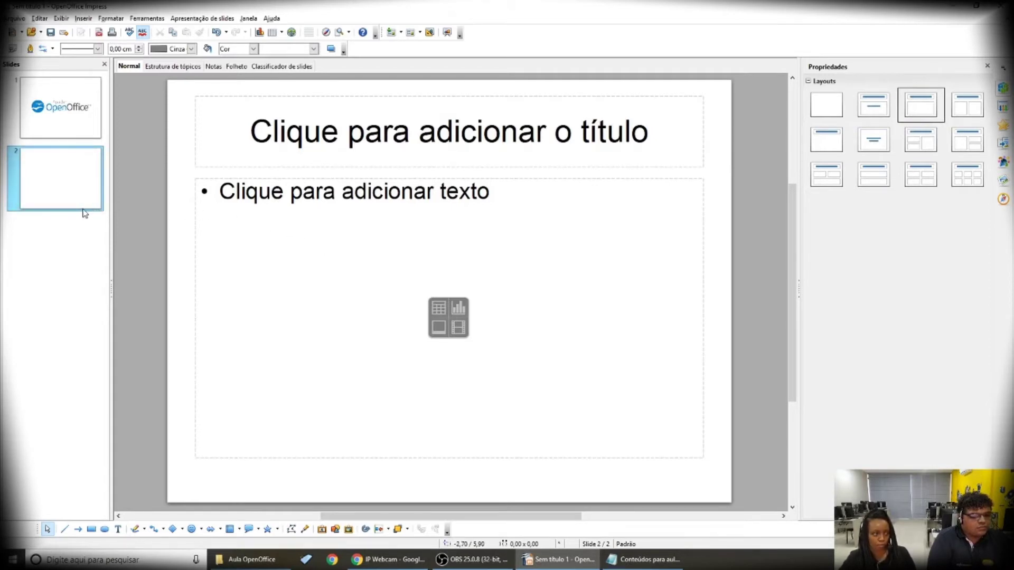
{"action": "mouse_move", "coordinate": [74, 205]}
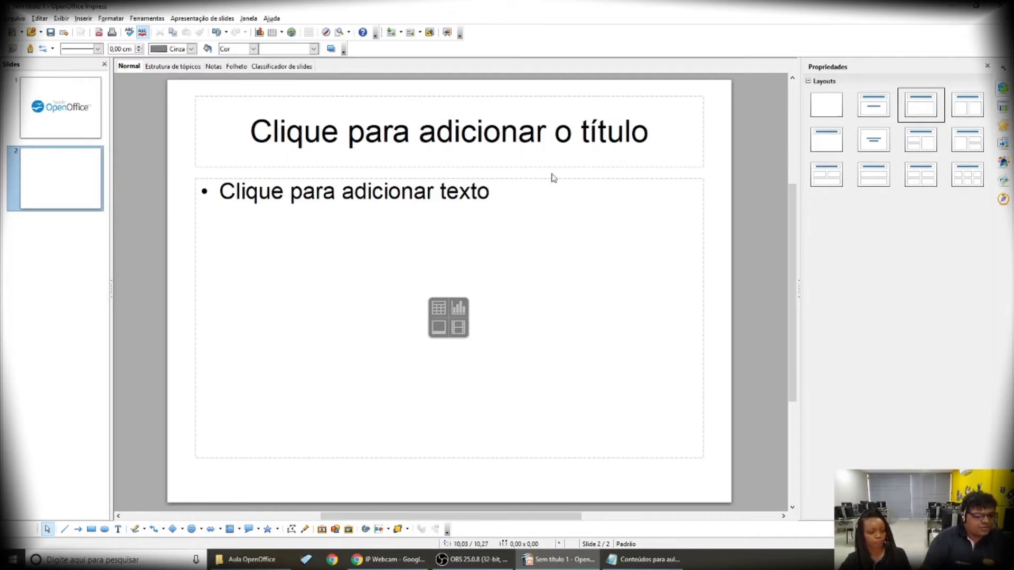
Copy the heading "OpenOffice Writer" from the course notes text file into slide 2's title placeholder.
{"action": "left_click", "coordinate": [423, 142]}
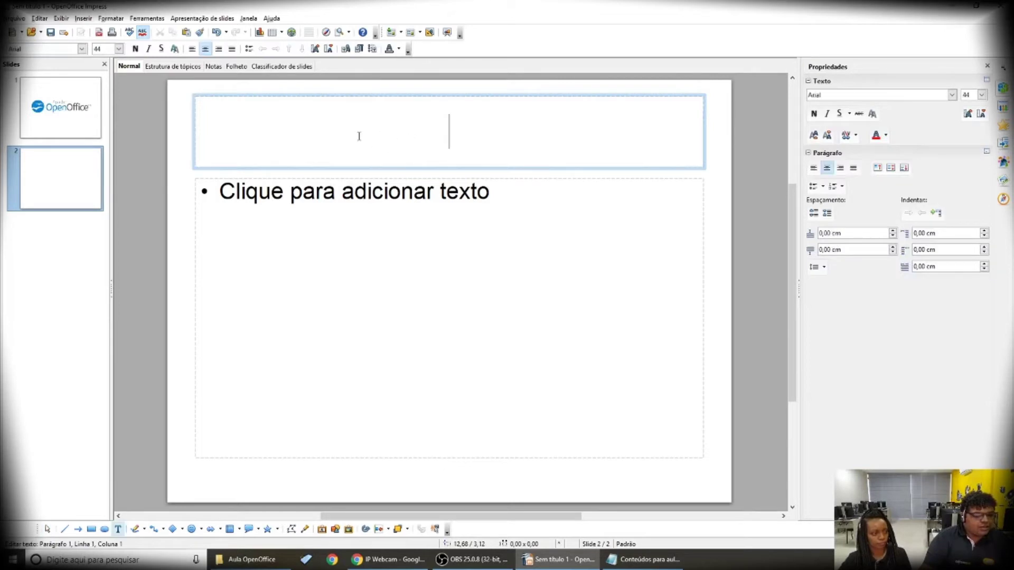
{"action": "left_click", "coordinate": [641, 559]}
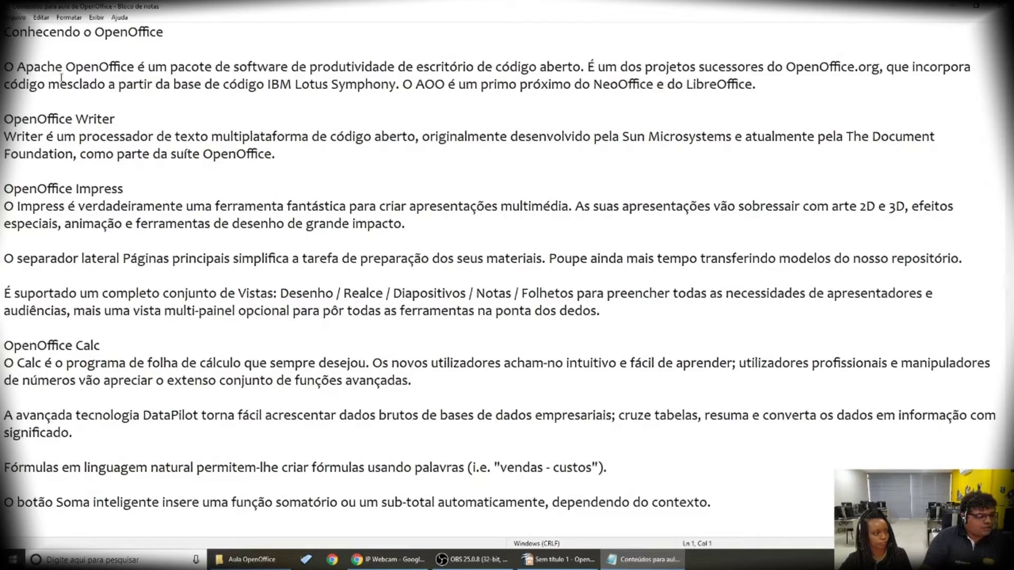
{"action": "left_click_drag", "start_coordinate": [5, 119], "coordinate": [115, 121]}
{"action": "key", "text": "ctrl+c"}
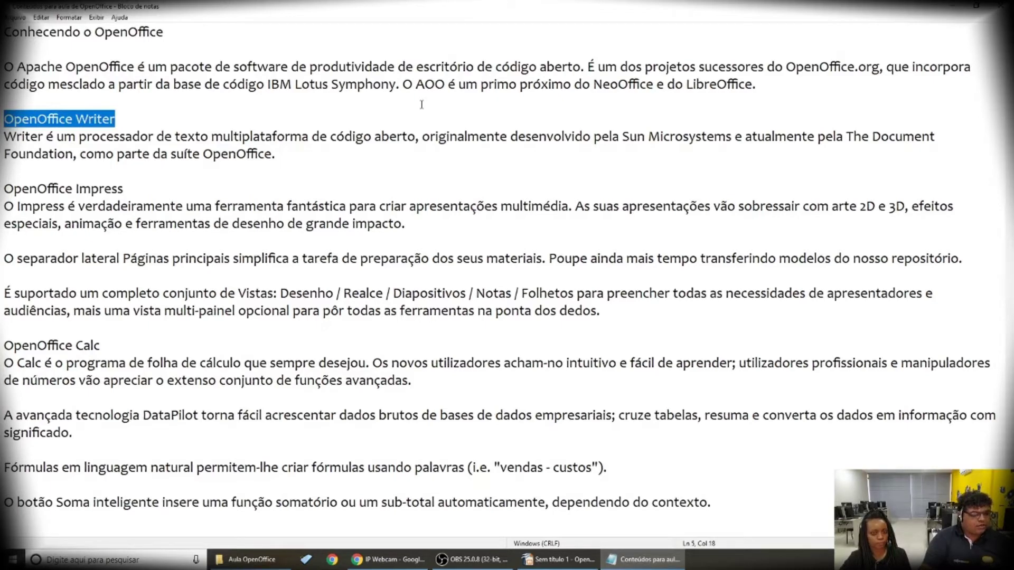
{"action": "left_click", "coordinate": [553, 559]}
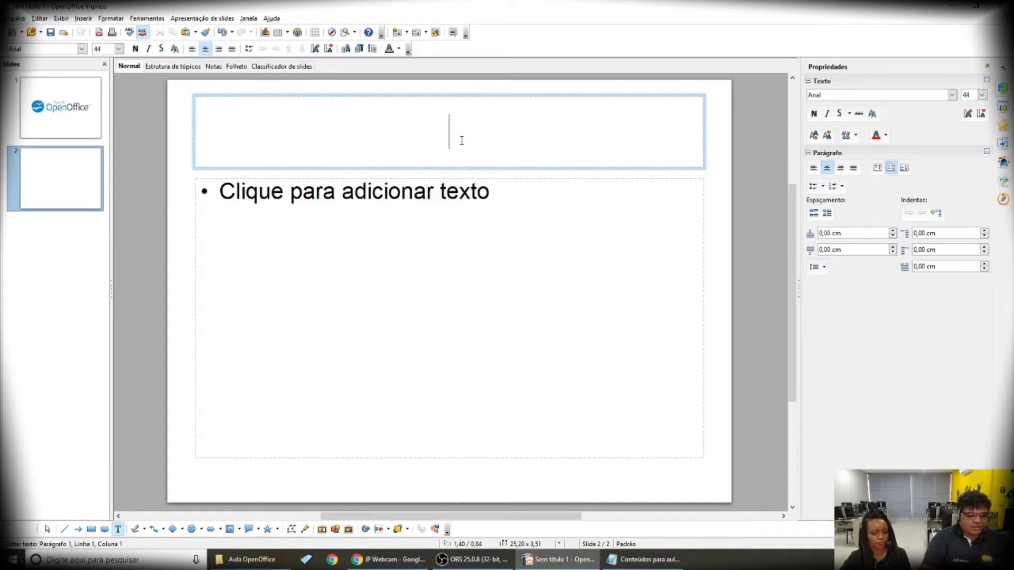
{"action": "key", "text": "ctrl+v"}
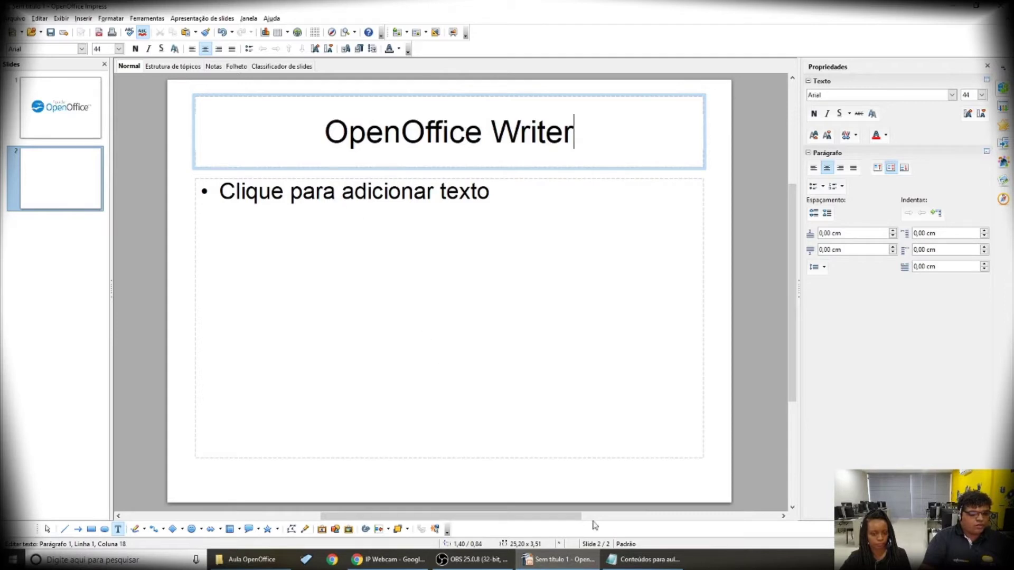
Copy the paragraph describing Writer from the notes text file into slide 2's content placeholder.
{"action": "left_click", "coordinate": [634, 563]}
{"action": "left_click_drag", "start_coordinate": [275, 153], "coordinate": [6, 138]}
{"action": "key", "text": "ctrl+c"}
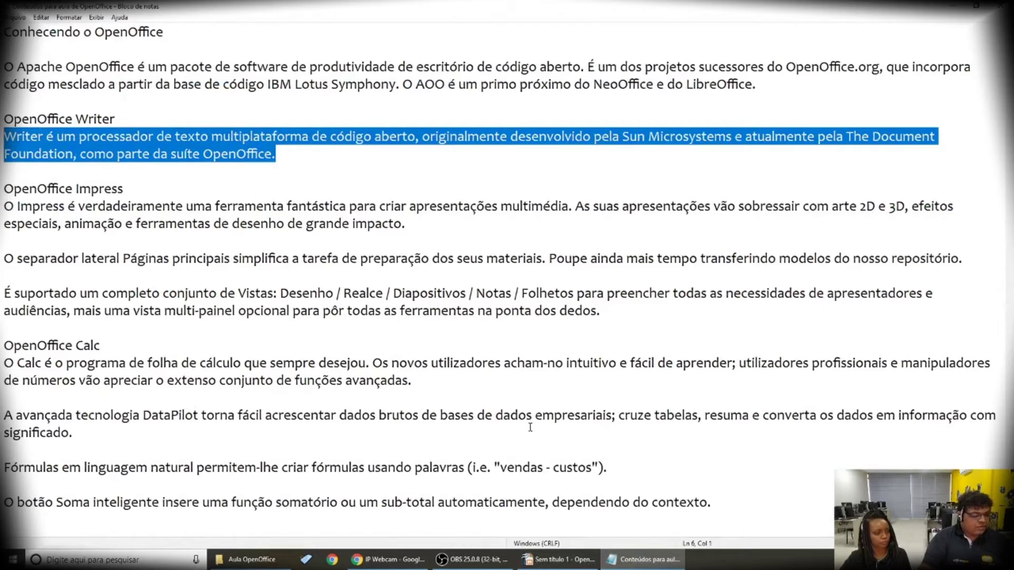
{"action": "key", "text": "alt+Tab"}
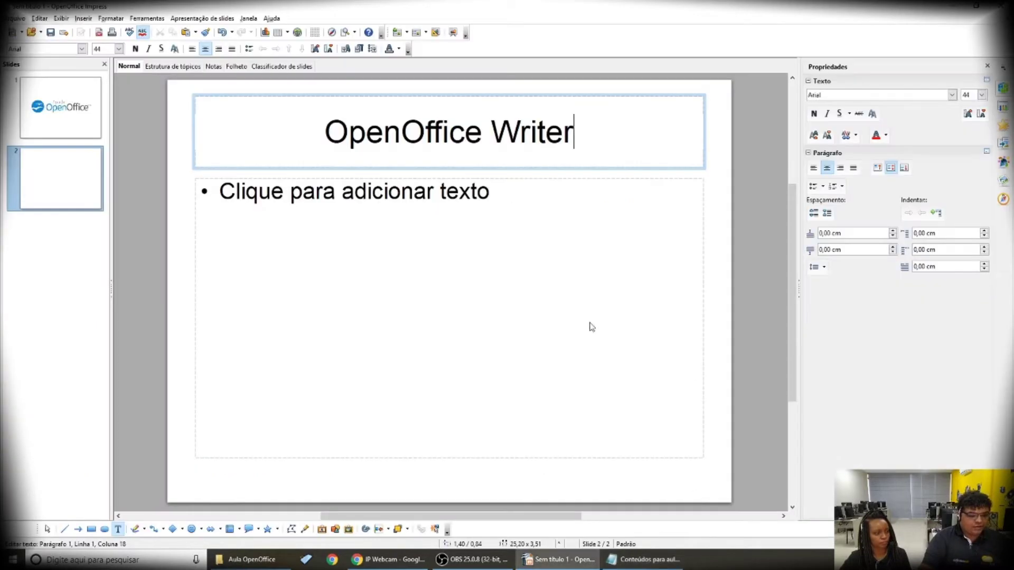
{"action": "left_click", "coordinate": [381, 204]}
{"action": "key", "text": "ctrl+v"}
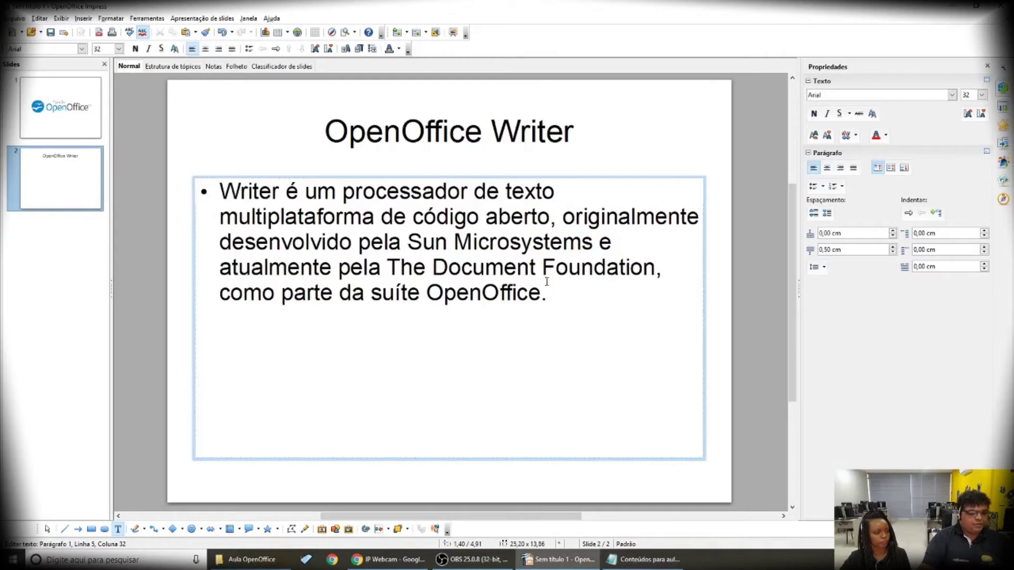
{"action": "left_click", "coordinate": [725, 235]}
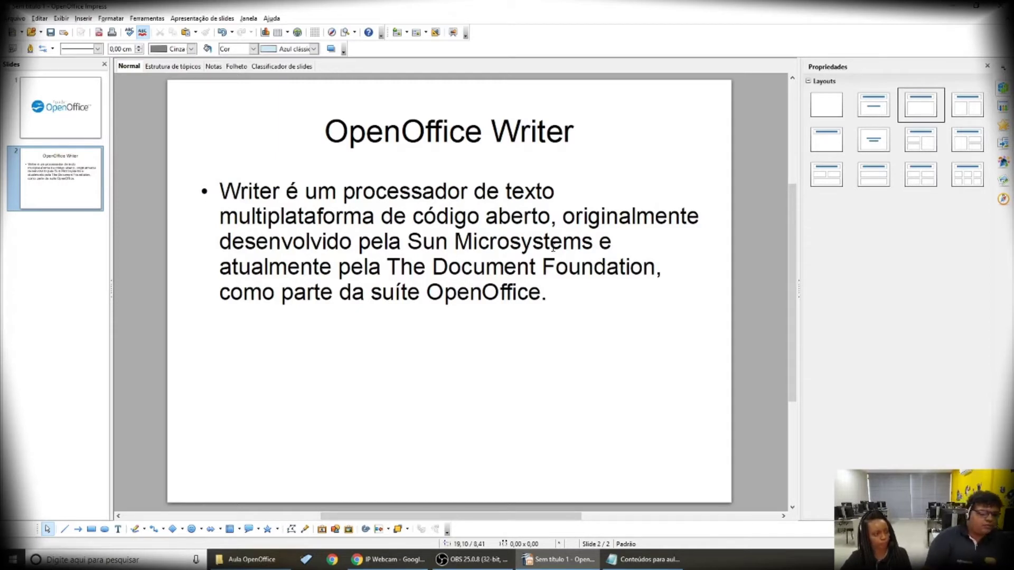
Format the title "OpenOffice Writer" on slide 2 as left-aligned, bold and red.
{"action": "left_click", "coordinate": [366, 134]}
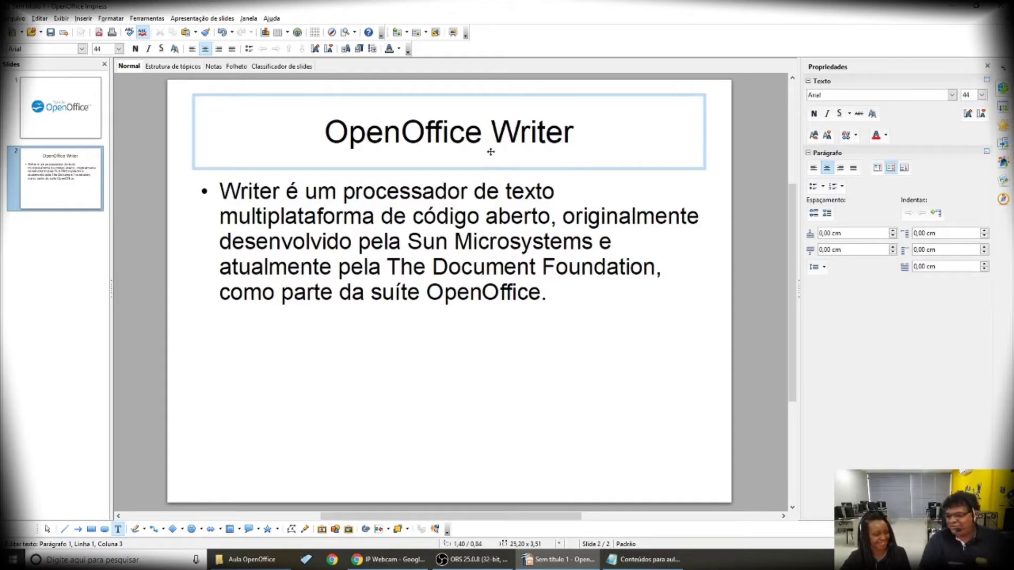
{"action": "left_click_drag", "start_coordinate": [575, 135], "coordinate": [309, 124]}
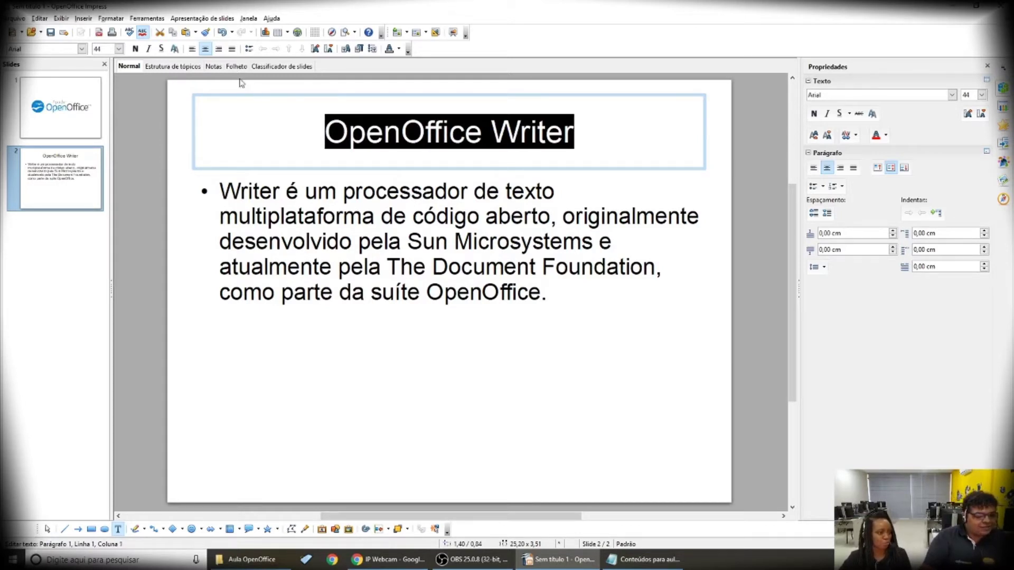
{"action": "left_click", "coordinate": [193, 50]}
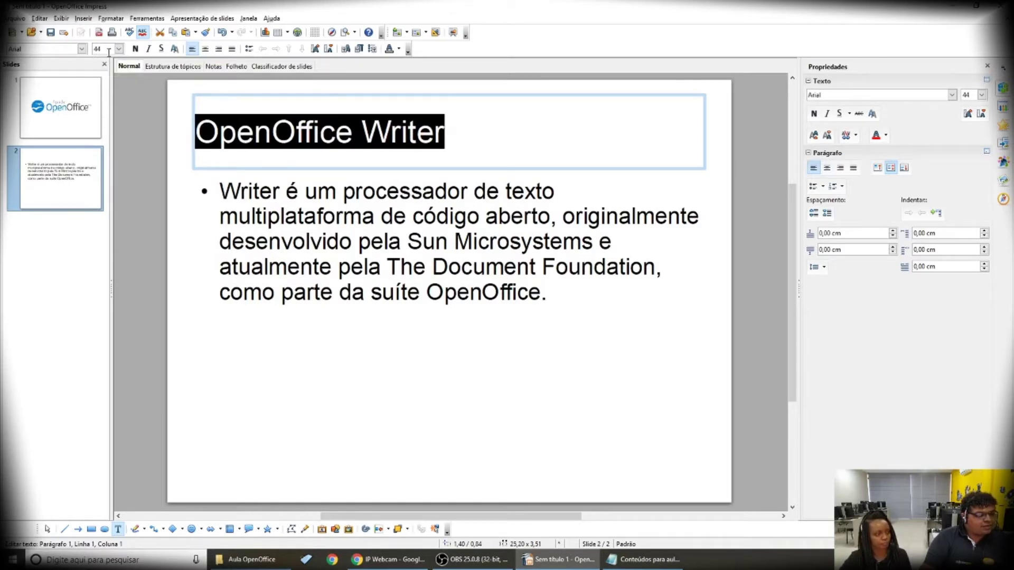
{"action": "left_click", "coordinate": [135, 48]}
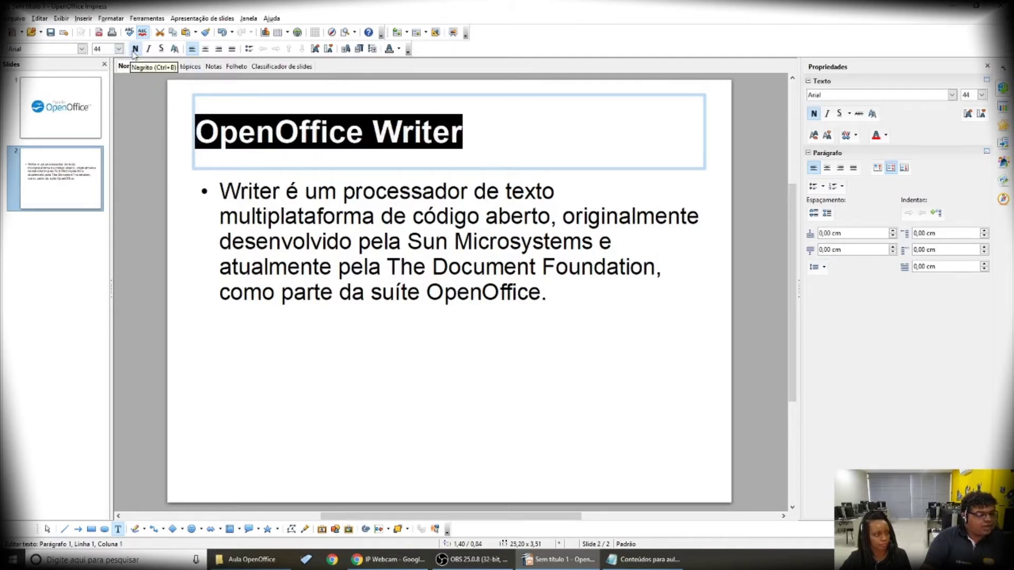
{"action": "left_click", "coordinate": [398, 49]}
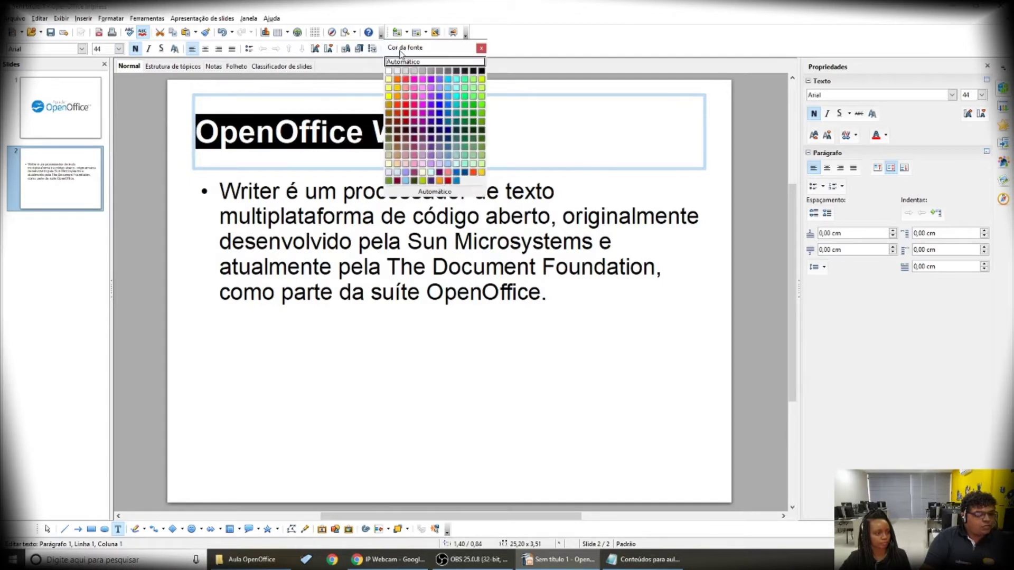
{"action": "left_click", "coordinate": [407, 80]}
Set the Writer description paragraph on slide 2 to font size 28 and justify it.
{"action": "left_click", "coordinate": [428, 179]}
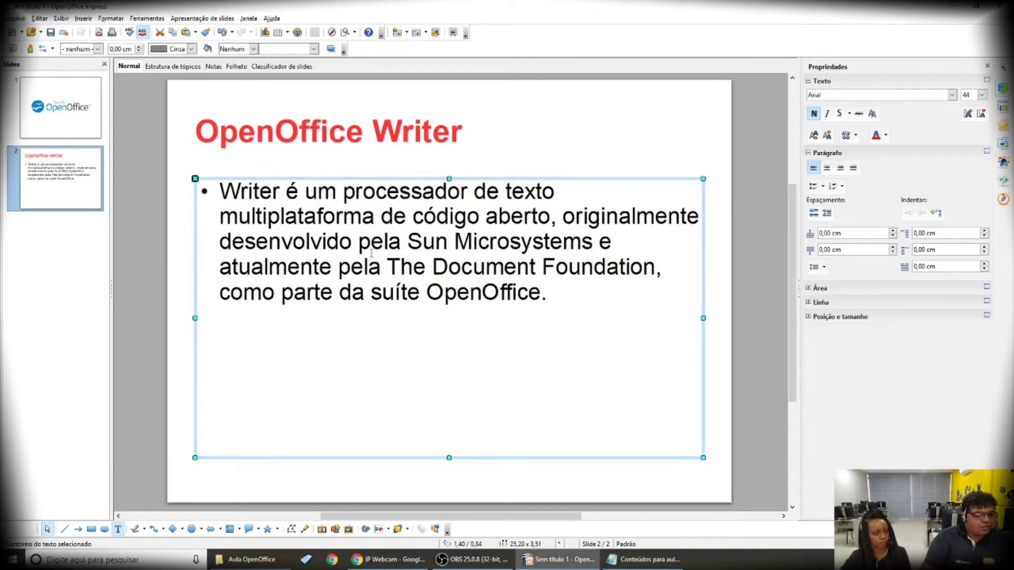
{"action": "left_click", "coordinate": [550, 294]}
{"action": "left_click_drag", "start_coordinate": [549, 294], "coordinate": [204, 196]}
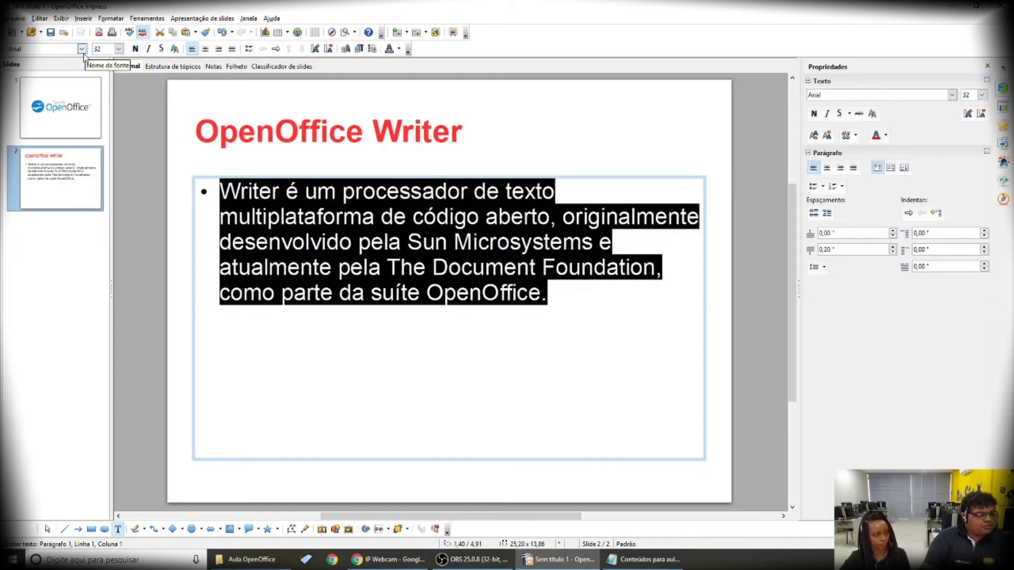
{"action": "left_click", "coordinate": [119, 48]}
{"action": "left_click", "coordinate": [102, 93]}
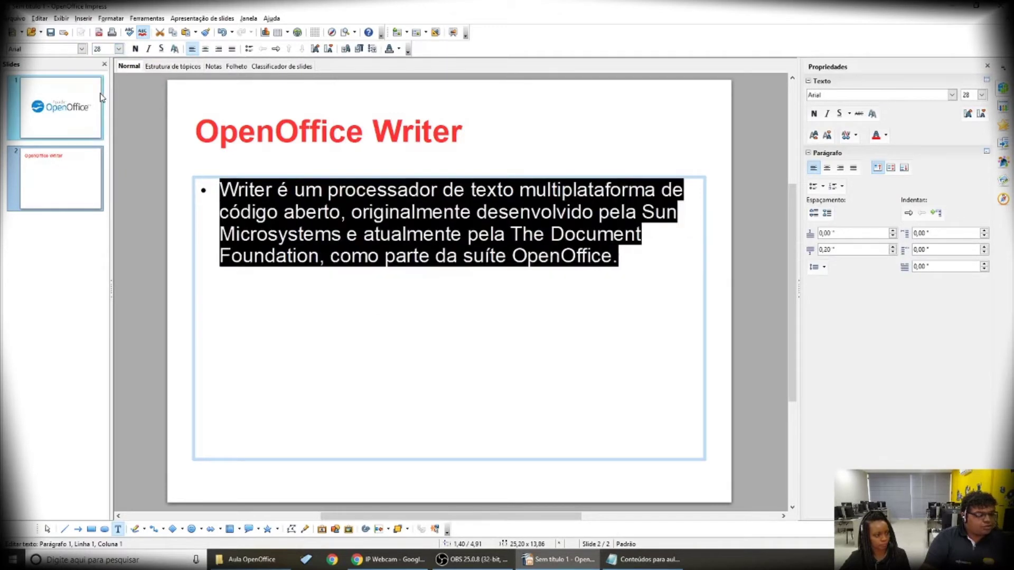
{"action": "mouse_move", "coordinate": [102, 98]}
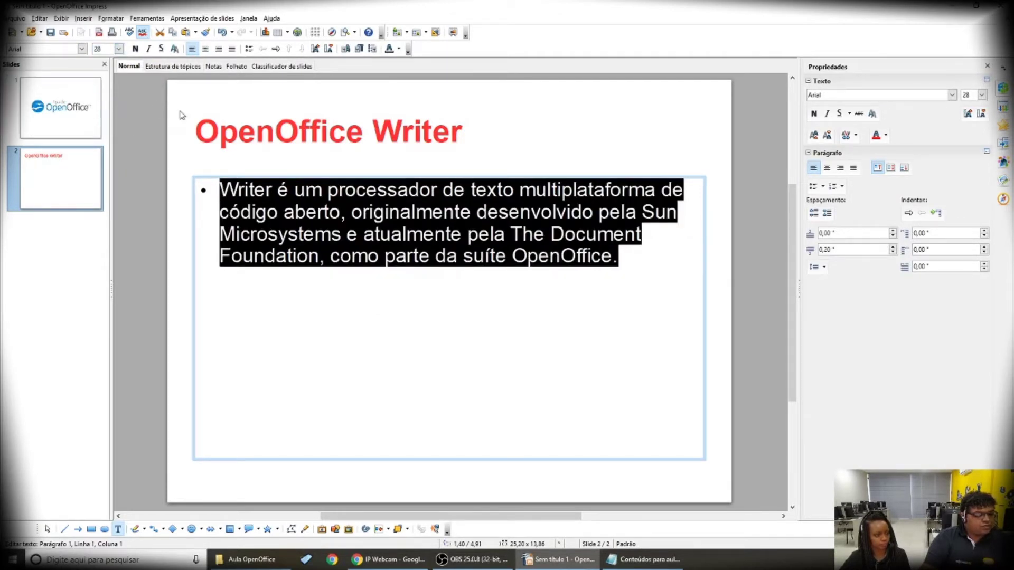
{"action": "left_click", "coordinate": [231, 49]}
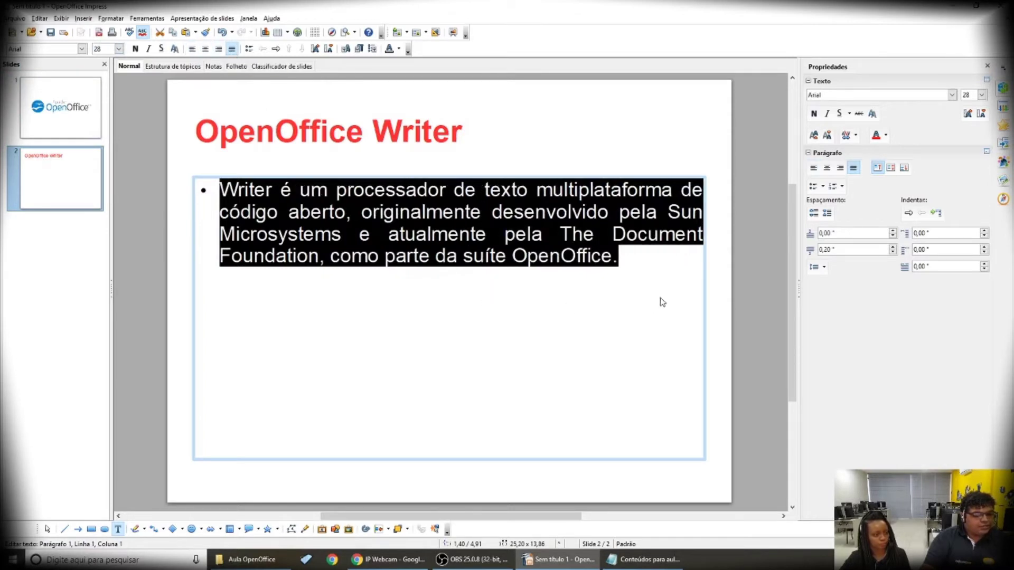
{"action": "left_click", "coordinate": [726, 247]}
Shrink the description text box from its lower edge to about 4.9 cm high, ending just below the text.
{"action": "left_click", "coordinate": [521, 309]}
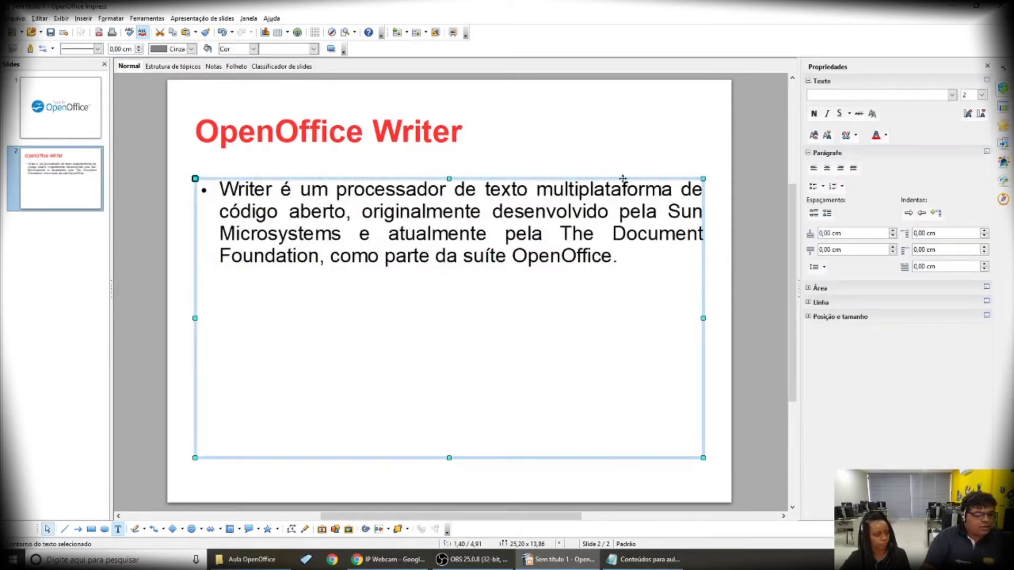
{"action": "left_click", "coordinate": [634, 155]}
{"action": "left_click", "coordinate": [469, 228]}
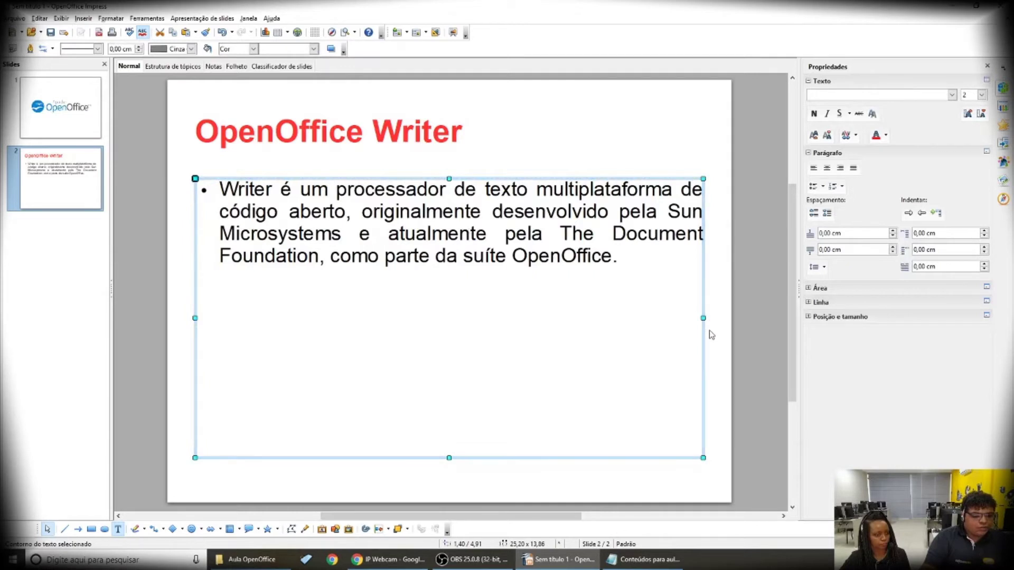
{"action": "left_click", "coordinate": [450, 458]}
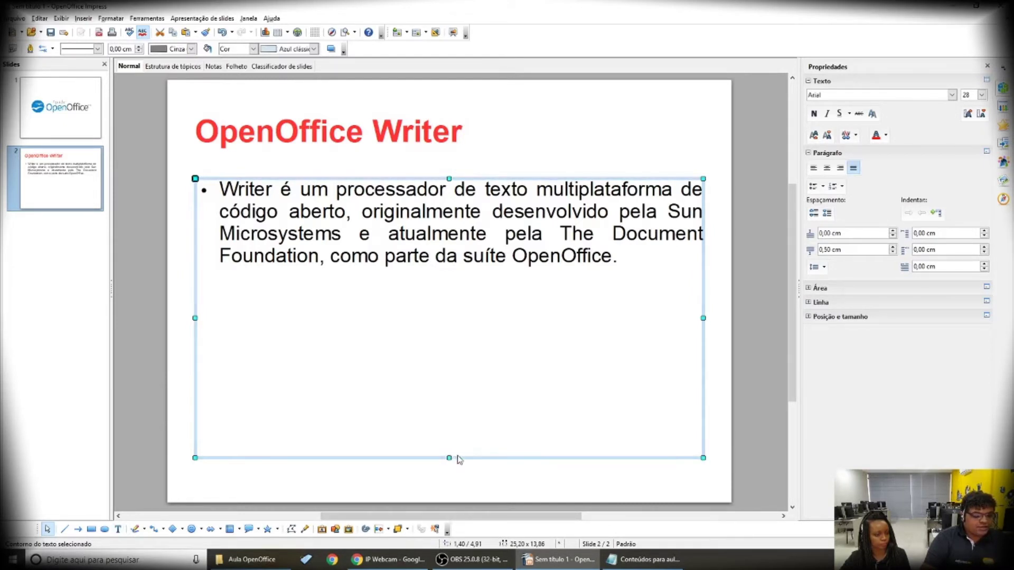
{"action": "left_click_drag", "start_coordinate": [446, 457], "coordinate": [478, 273]}
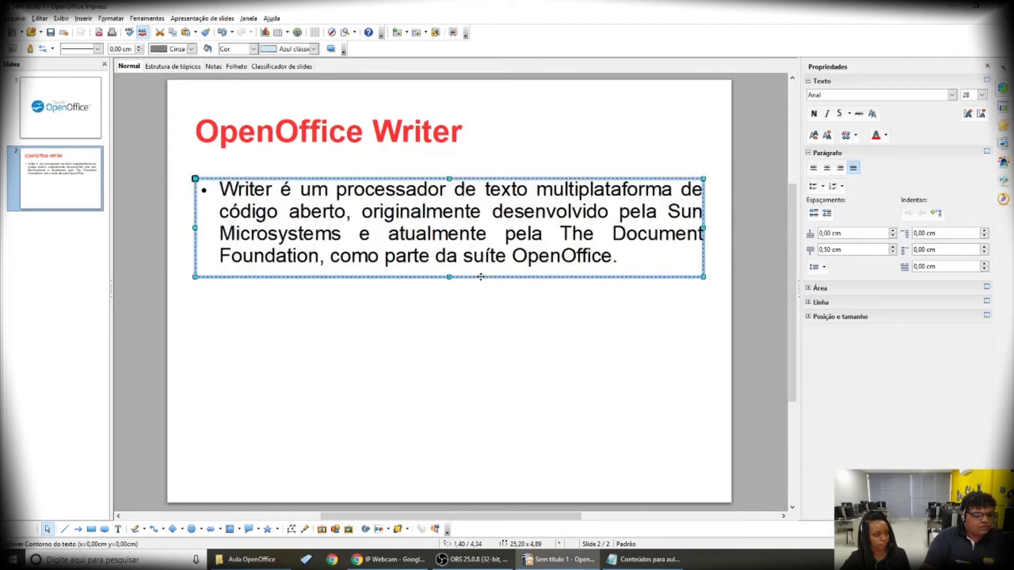
{"action": "left_click", "coordinate": [506, 314]}
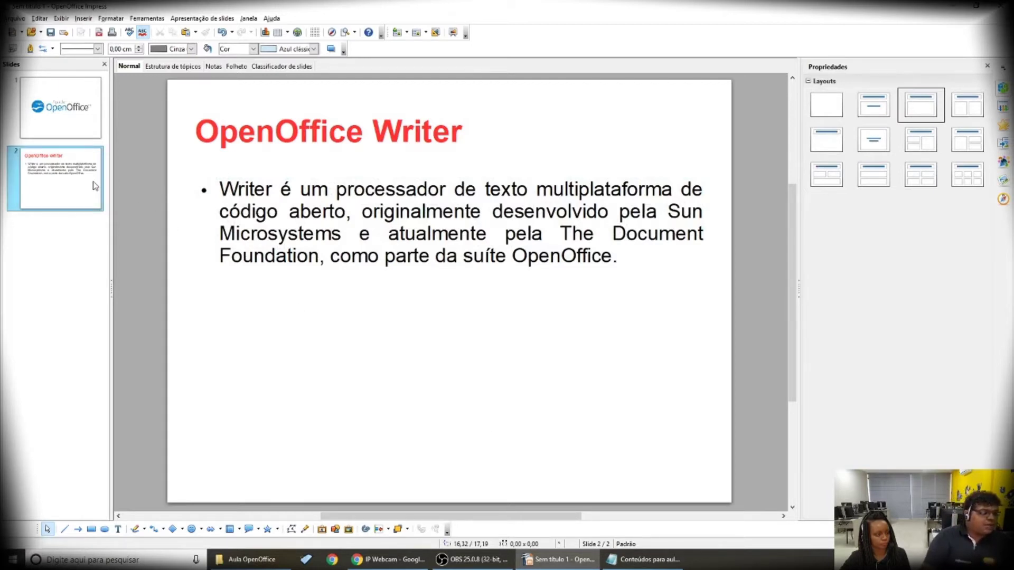
Add a new slide after the OpenOffice Writer slide.
{"action": "left_click", "coordinate": [46, 175]}
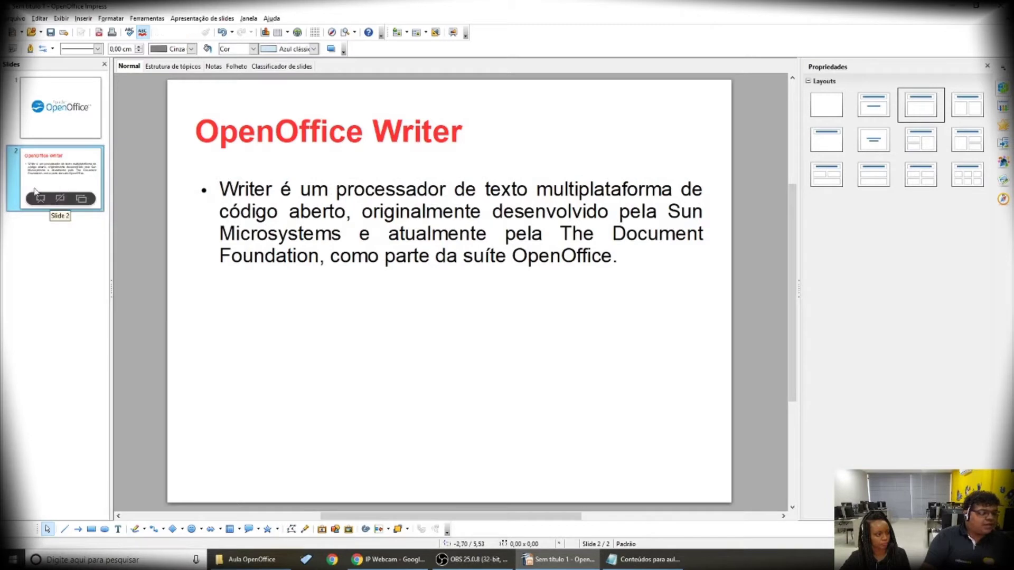
{"action": "right_click", "coordinate": [55, 162]}
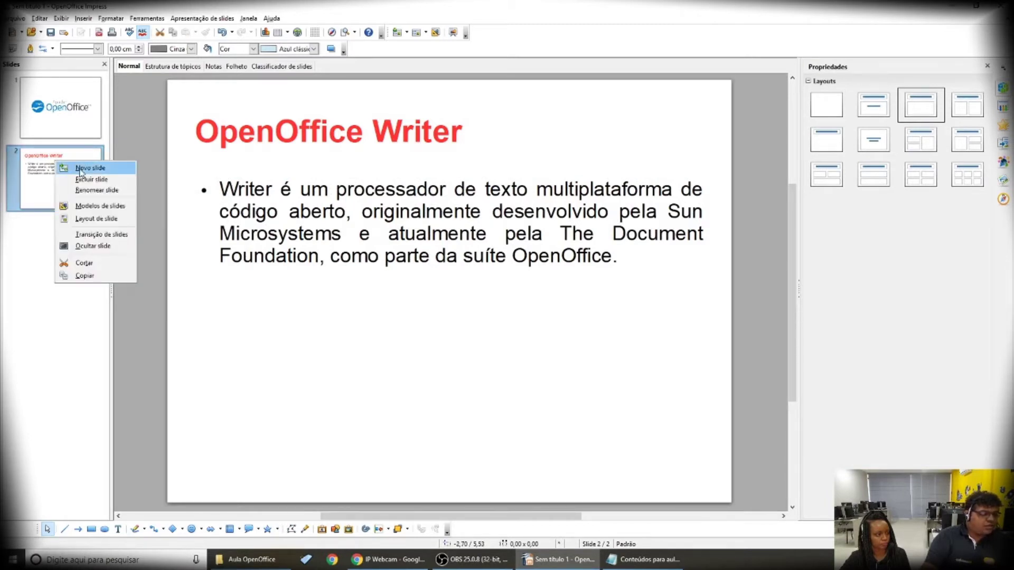
{"action": "left_click", "coordinate": [42, 162]}
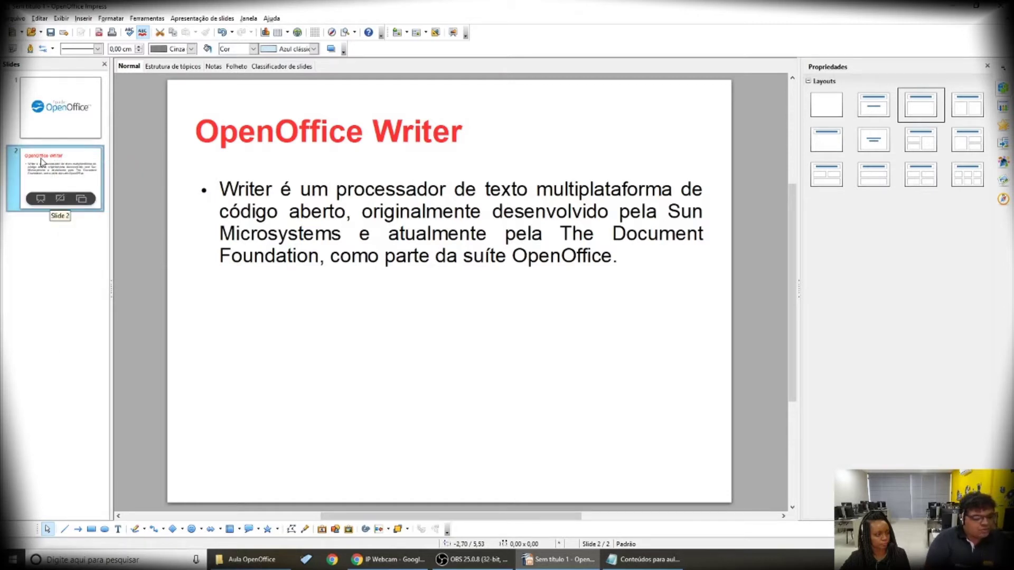
{"action": "key", "text": "Return"}
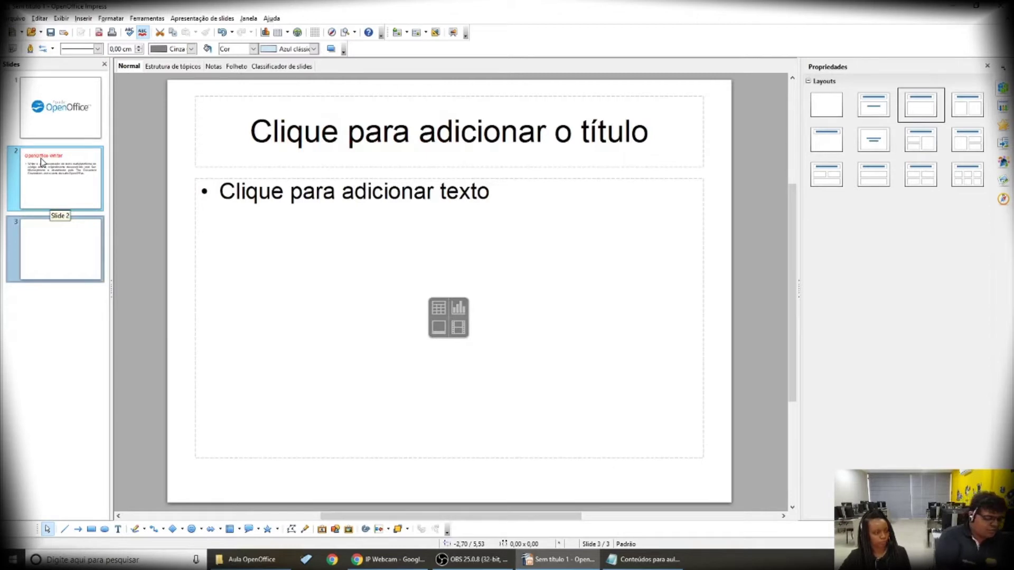
Undo the insertion of the third slide and redo it.
{"action": "key", "text": "ctrl+z"}
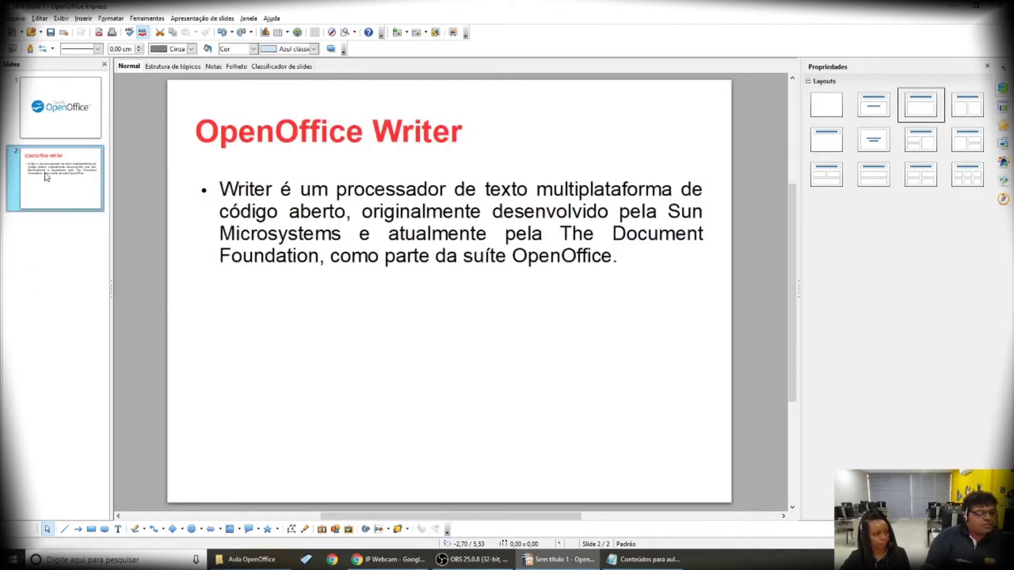
{"action": "mouse_move", "coordinate": [51, 175]}
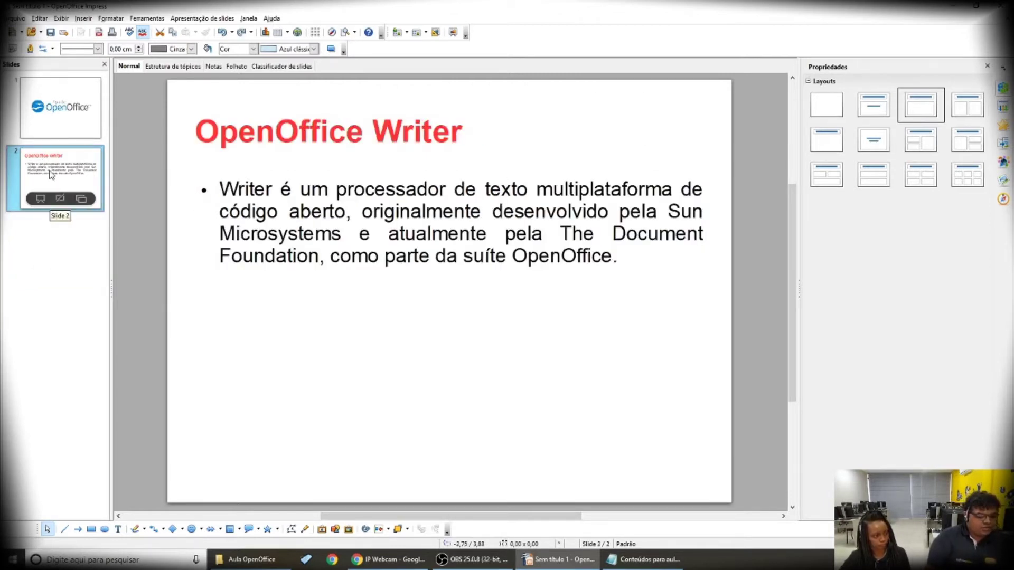
{"action": "key", "text": "ctrl+y"}
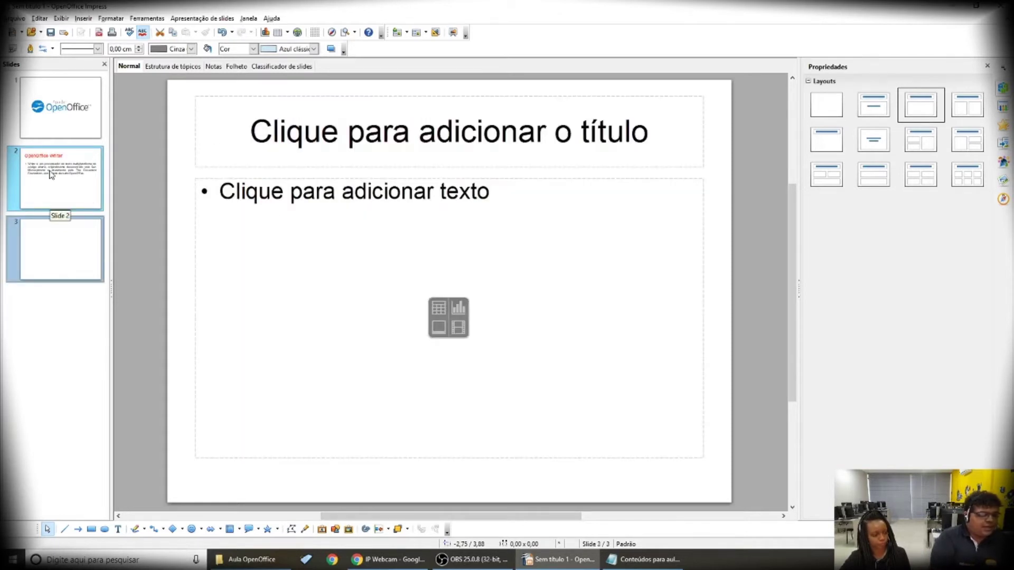